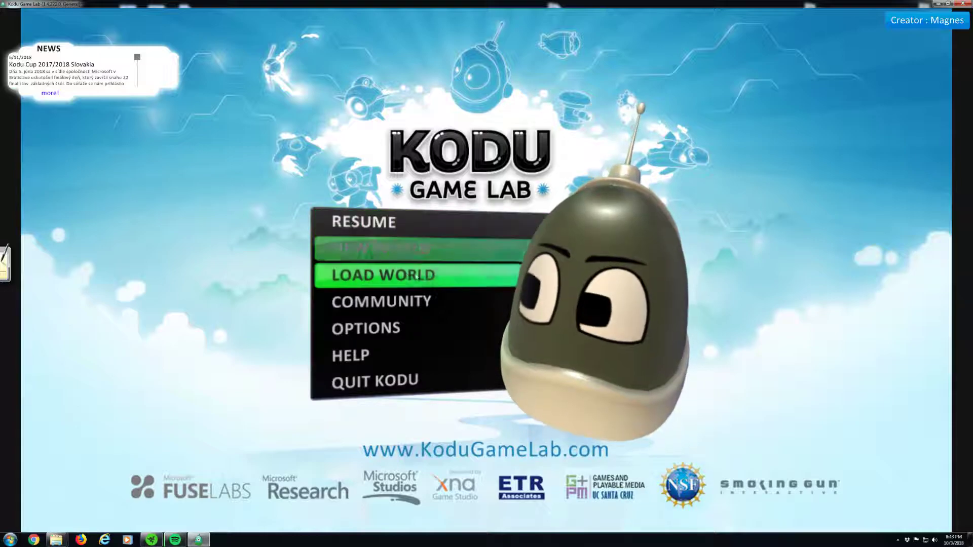
Step: Create a new world from the main menu
left_click(420, 252)
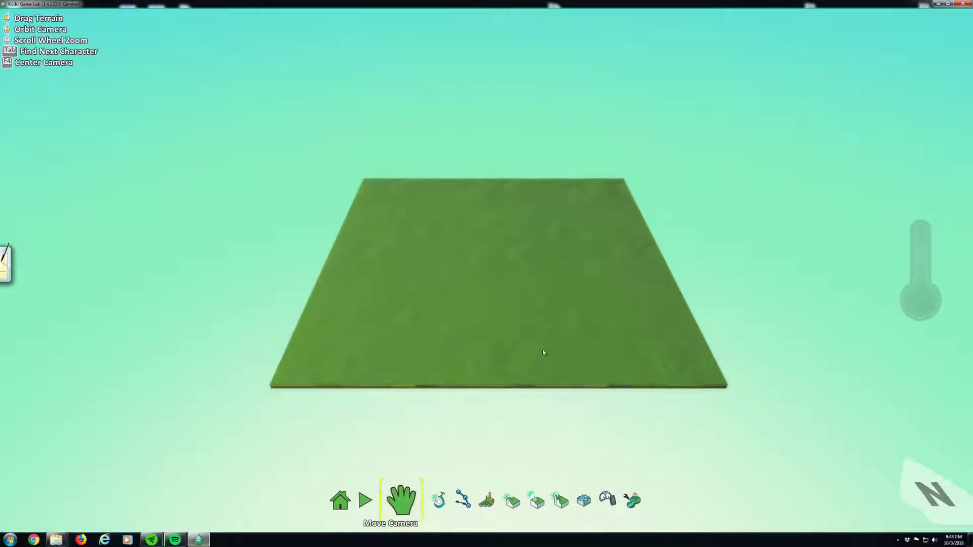
left_click_drag(475, 279, 490, 353)
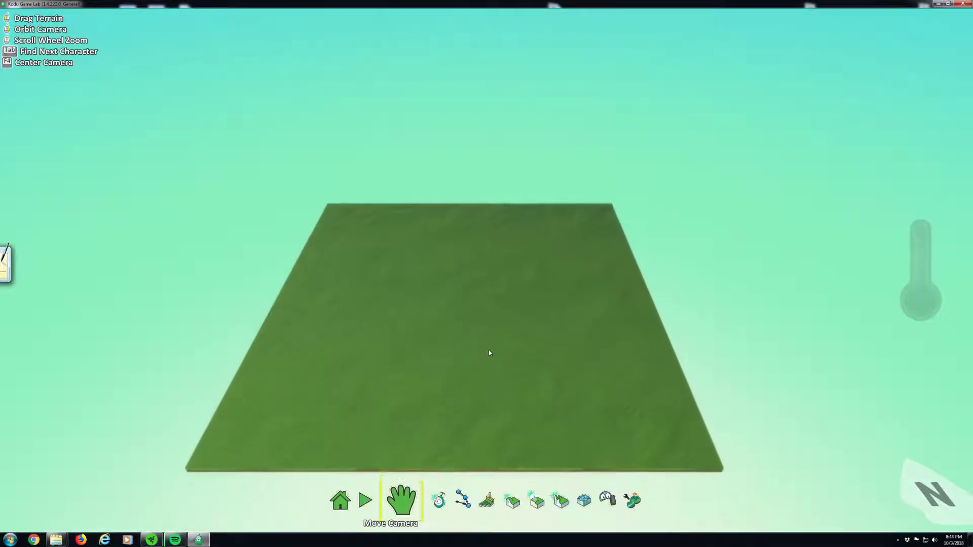
Step: Paint most of the green terrain with the yellow hexagon-patterned material, using the square ground brush and extending past the west edge
left_click(474, 506)
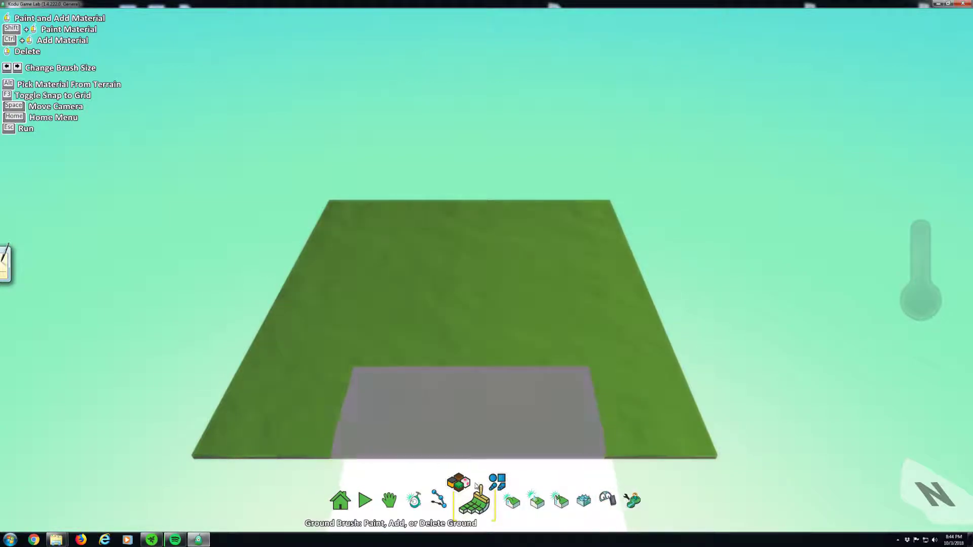
left_click(460, 485)
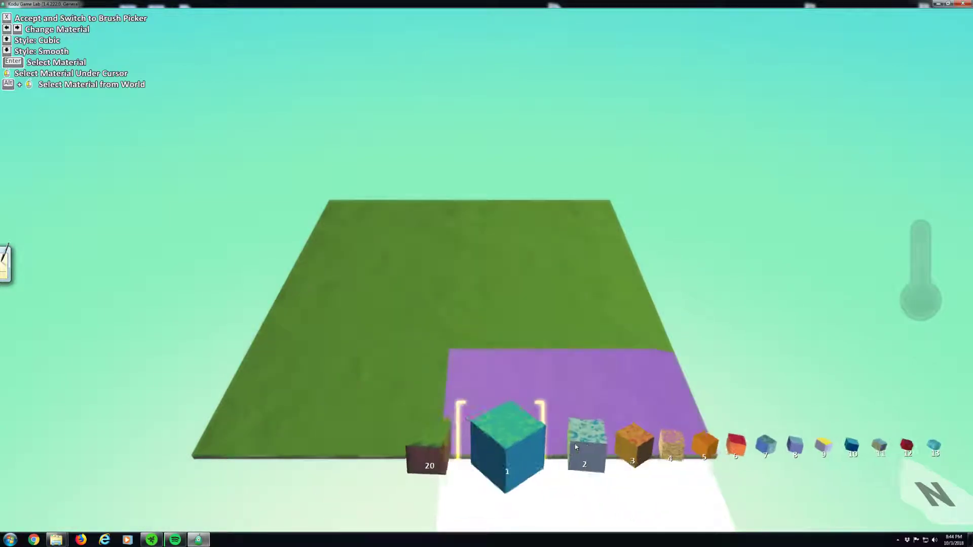
scroll(575, 446, "down", 2)
scroll(631, 451, "down", 4)
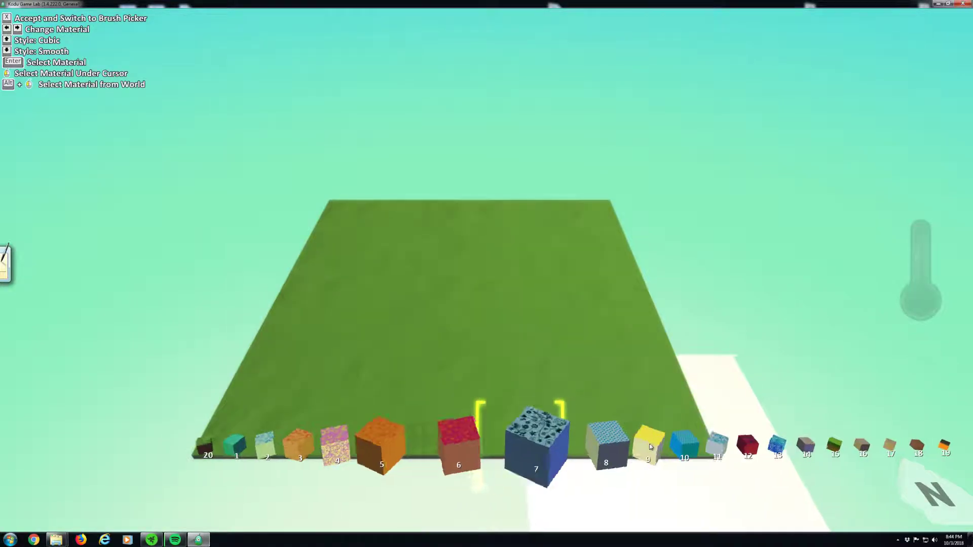
left_click(490, 455)
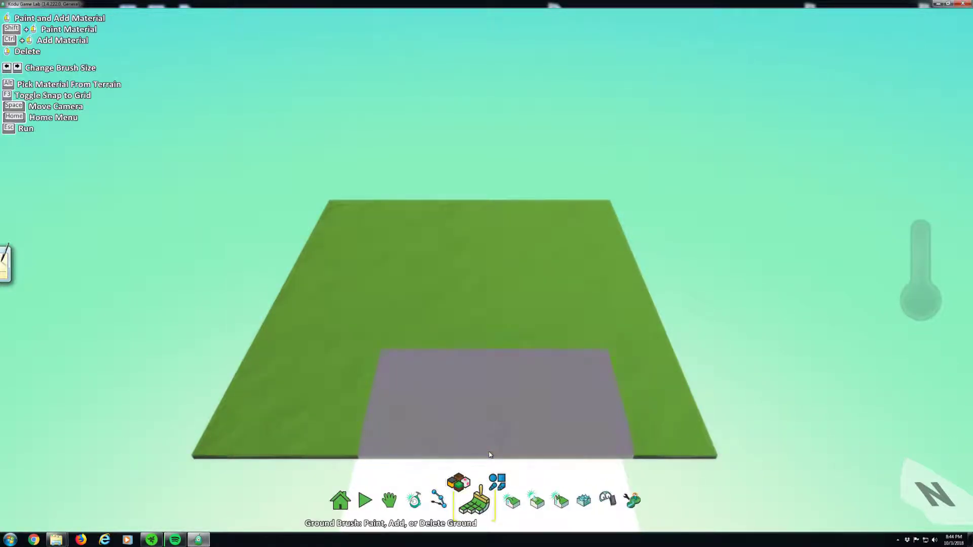
left_click(490, 356)
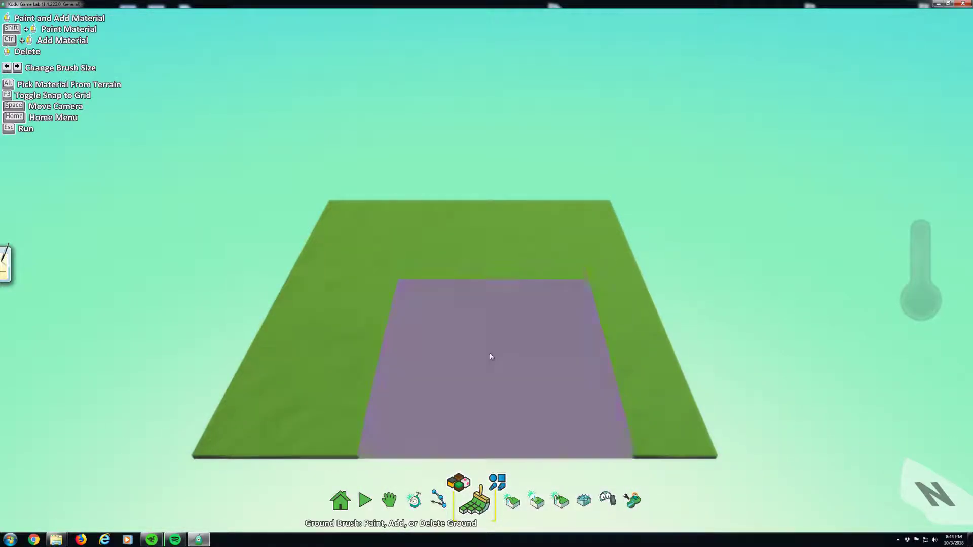
left_click(410, 290)
mouse_move(597, 296)
left_mouse_down()
mouse_move(429, 263)
mouse_move(309, 284)
mouse_move(295, 349)
left_mouse_up()
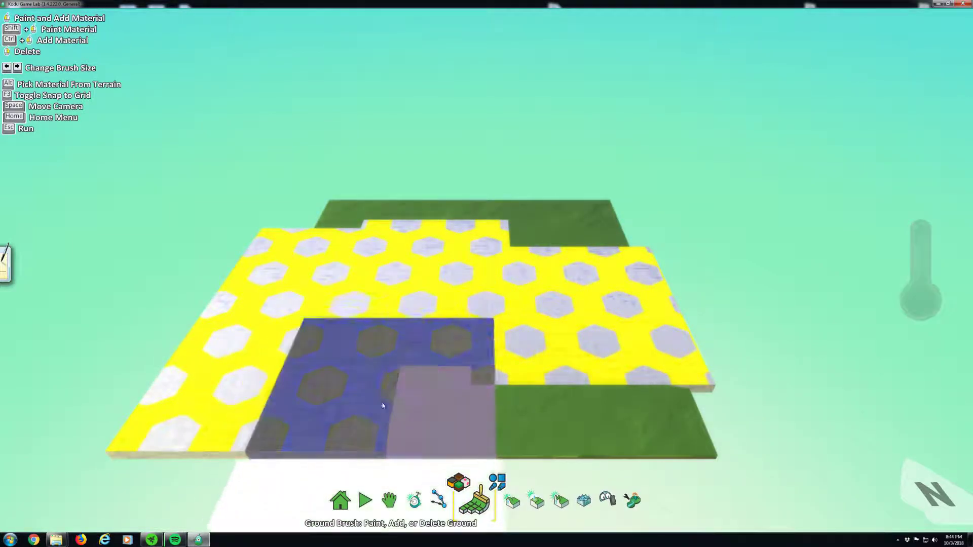
Step: Add three separate round islands of yellow ground around the terrain with the Hard round brush
left_click(496, 484)
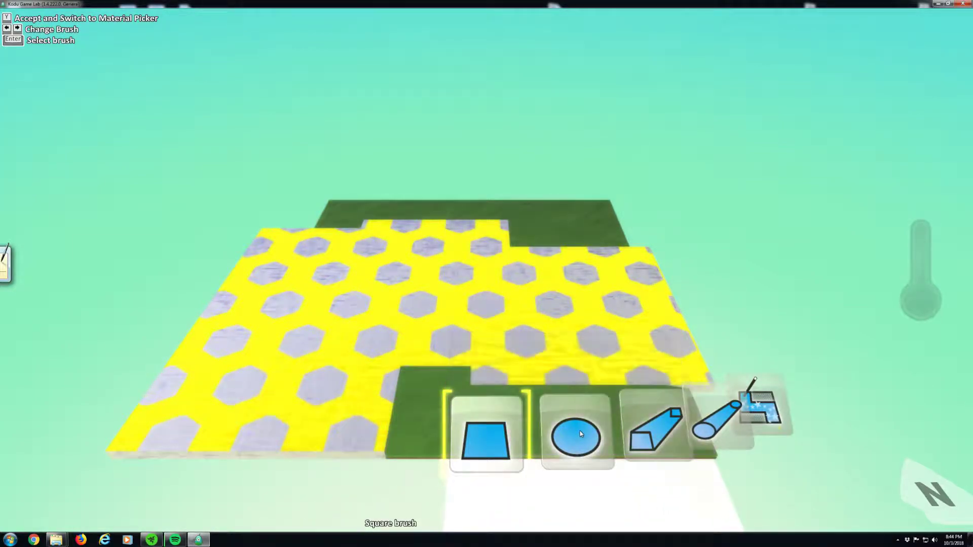
left_click(564, 444)
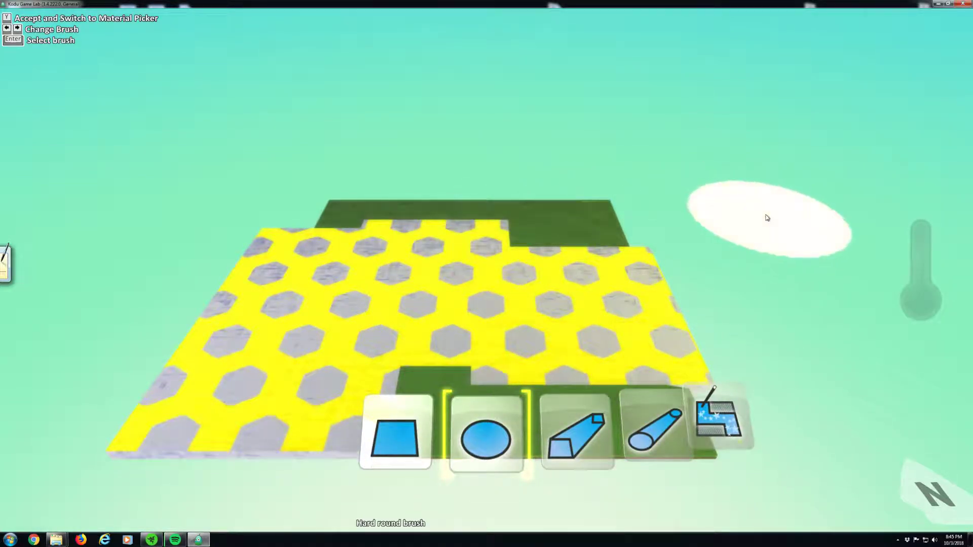
left_click(767, 217)
left_click(325, 121)
left_click(173, 218)
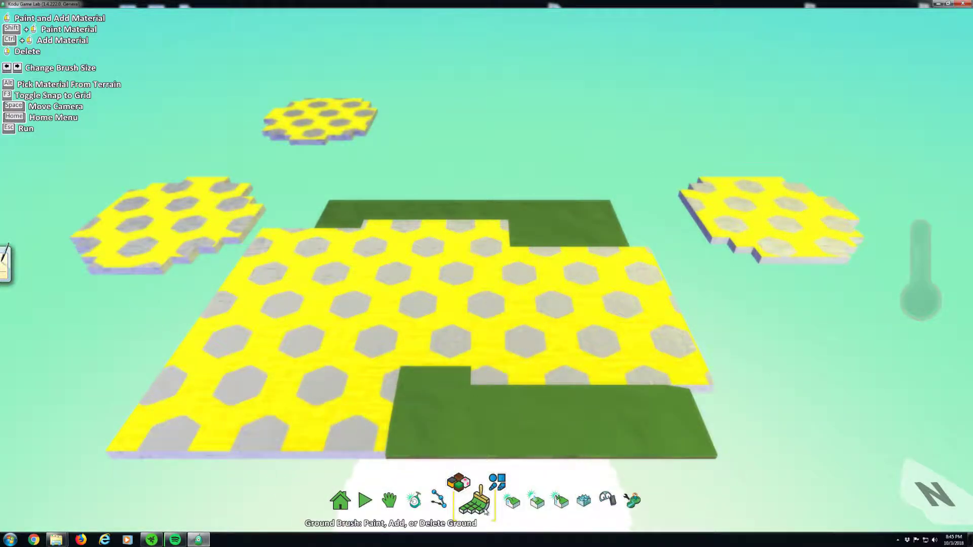
Step: Lay two long crossing diagonal strips of yellow ground over the terrain with the linear square brush
left_click(497, 487)
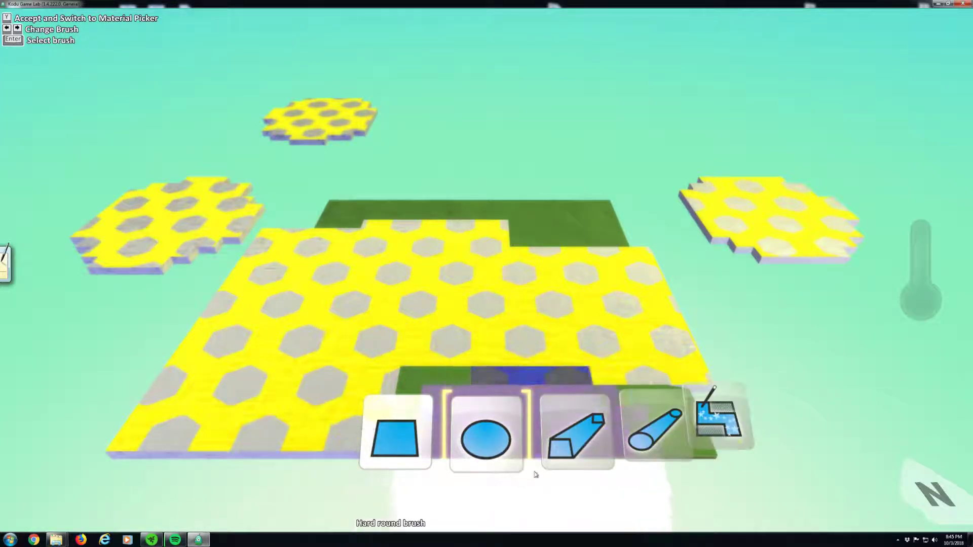
left_click(576, 436)
mouse_move(640, 260)
left_mouse_down()
mouse_move(338, 195)
mouse_move(166, 108)
left_mouse_up()
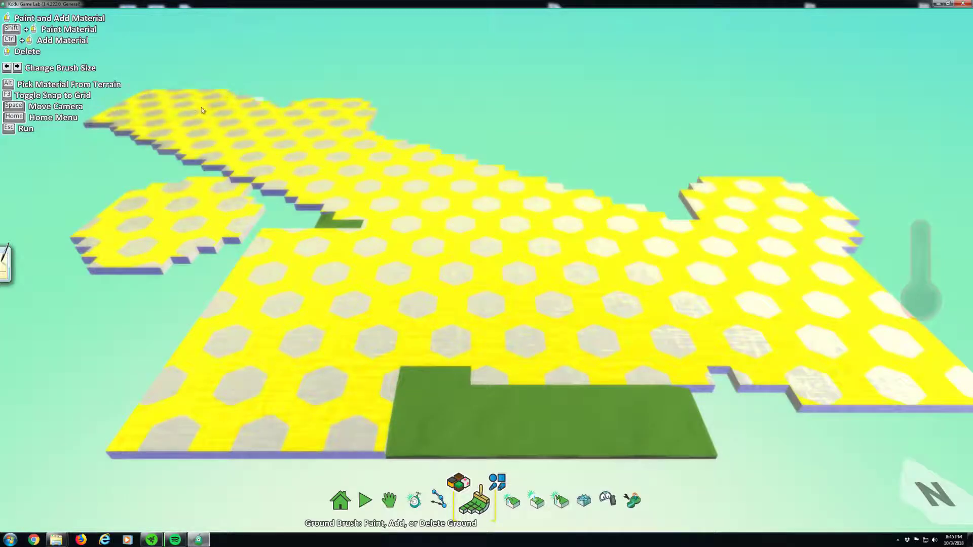
left_click_drag(737, 71, 205, 333)
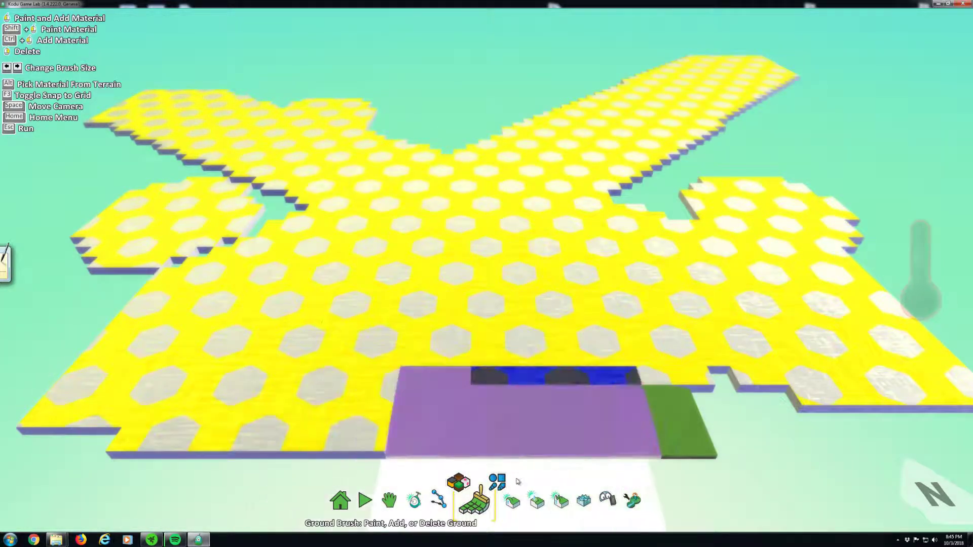
Step: Switch the ground brush to the Linear hard round brush and add a yellow strip between the two diagonal arms at the far side
left_click(499, 504)
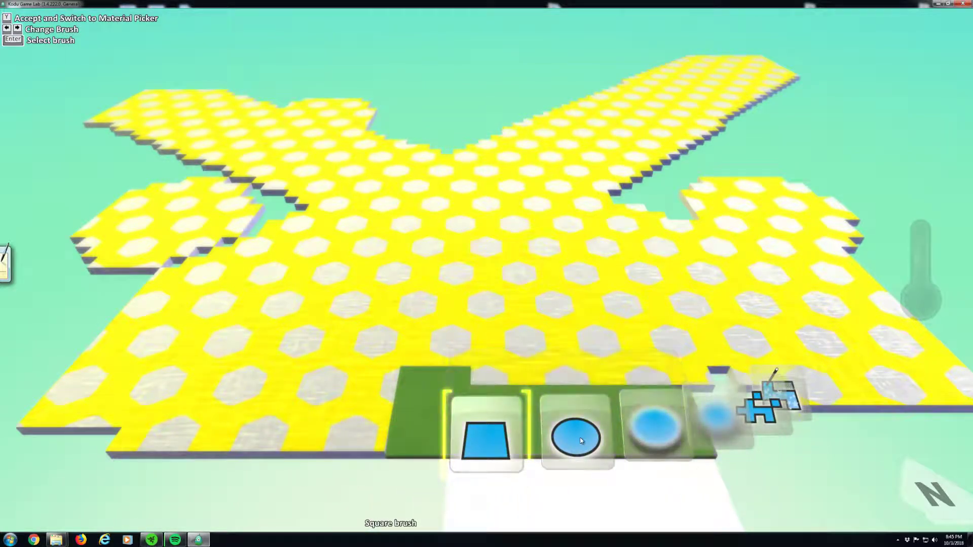
left_click(634, 439)
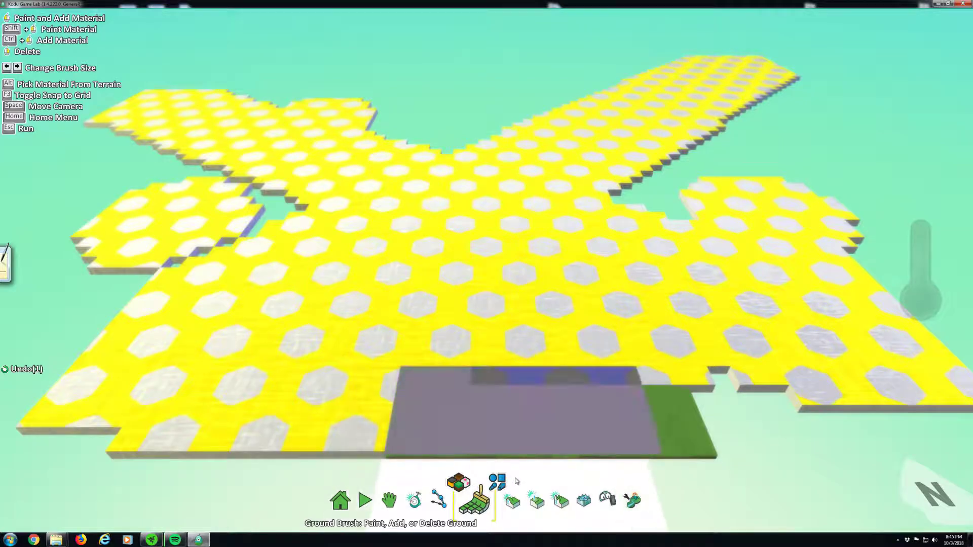
left_click(495, 482)
left_click(486, 434)
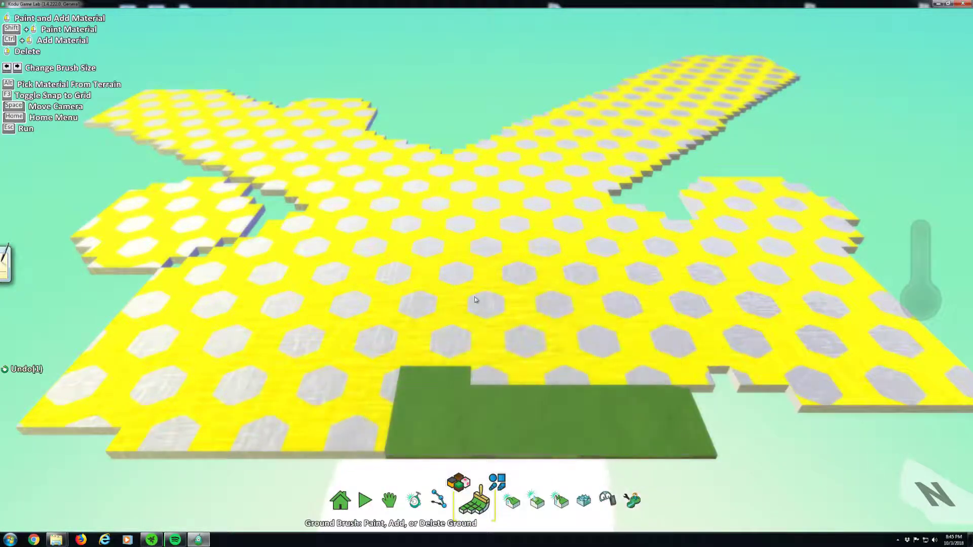
left_click_drag(373, 122, 374, 123)
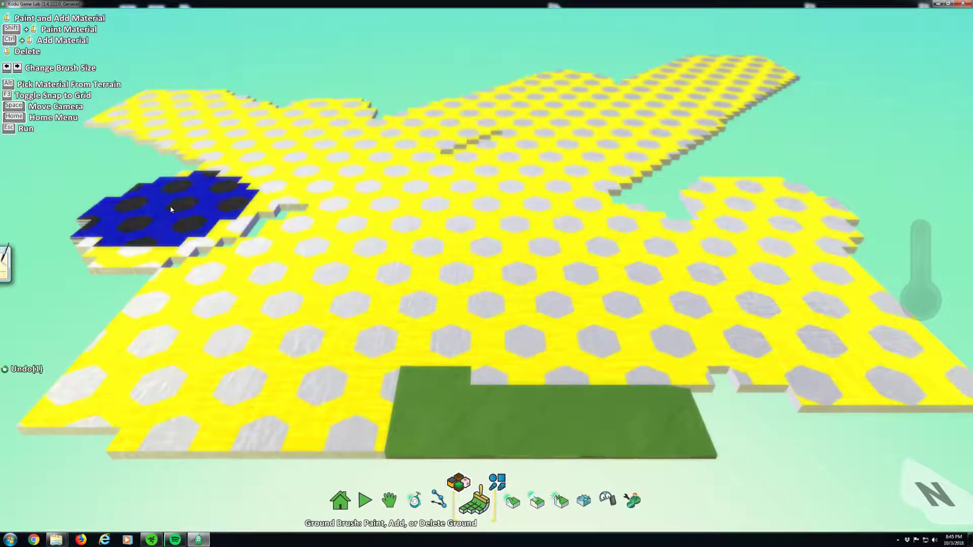
scroll(494, 239, "down", 3)
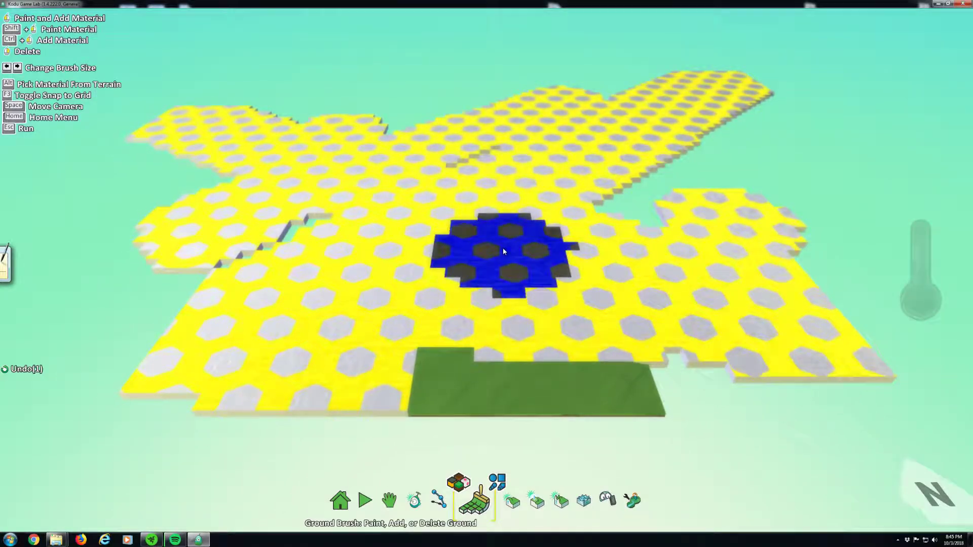
scroll(504, 251, "down", 10)
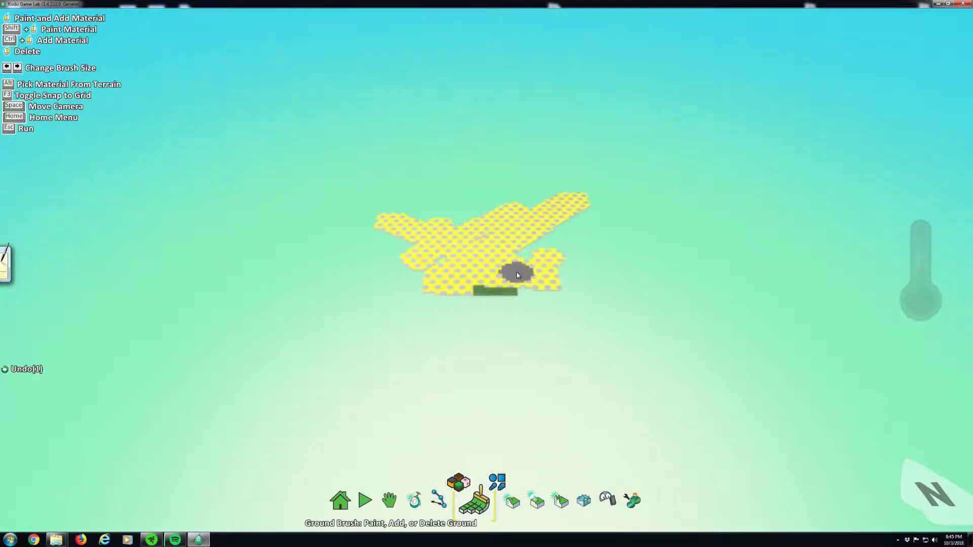
scroll(520, 278, "up", 10)
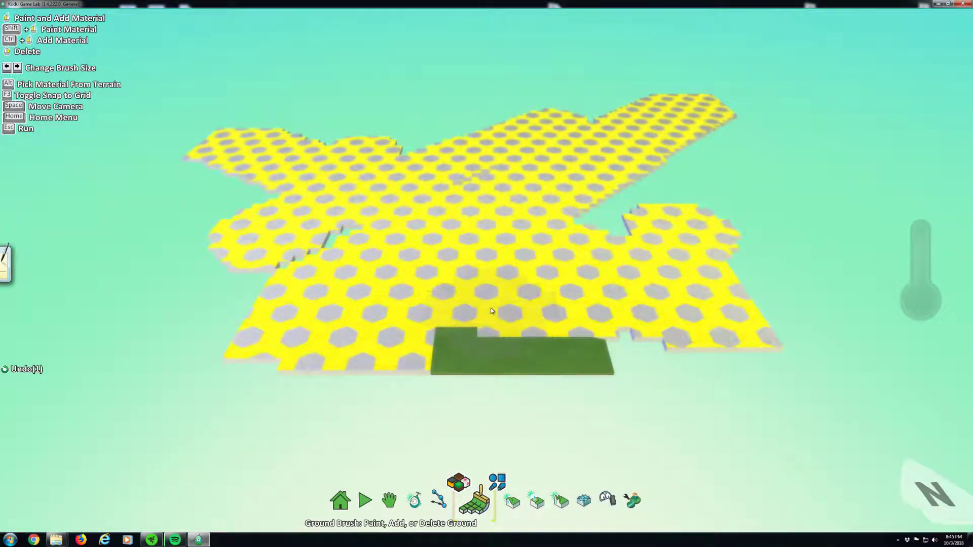
left_click(491, 311)
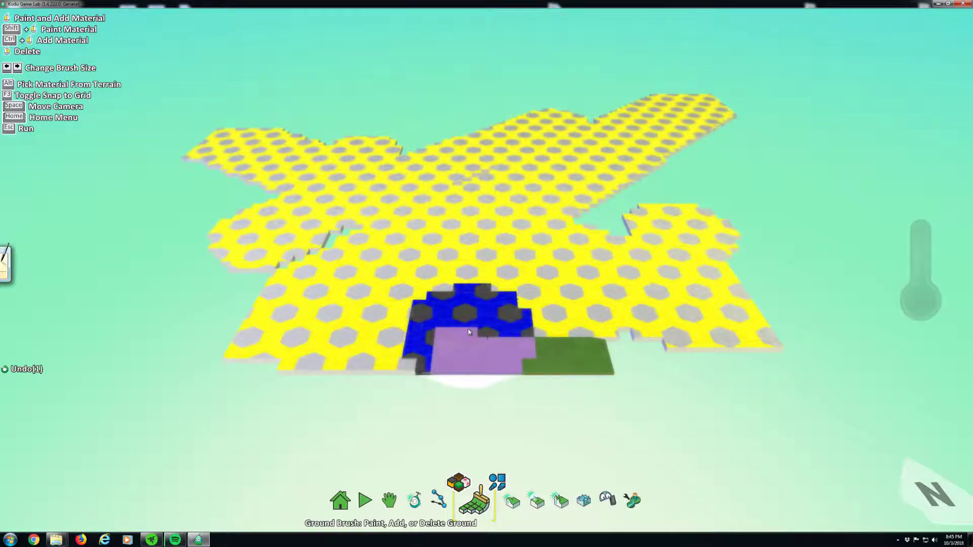
Step: Raise a stepped hill in the middle of the terrain and lower it again
left_click(494, 505)
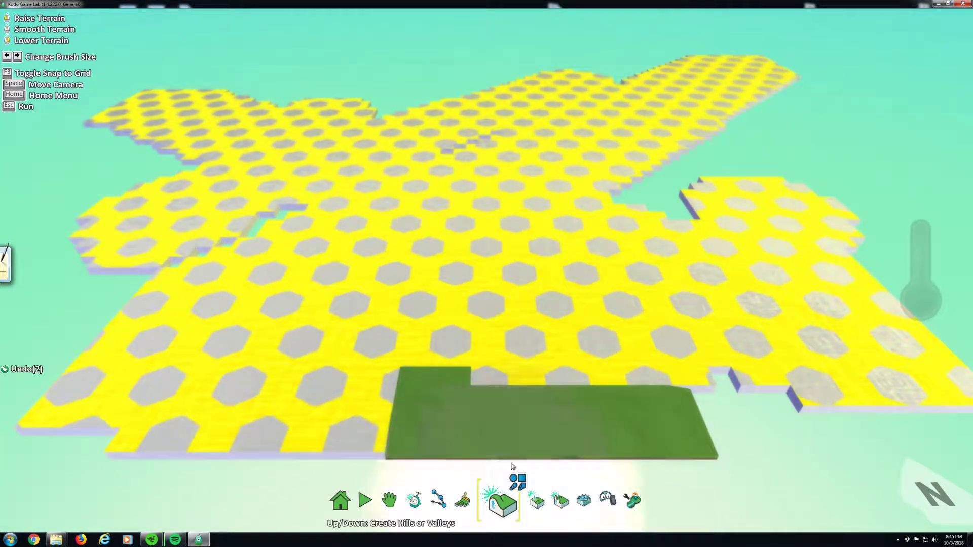
left_click_drag(475, 303, 503, 249)
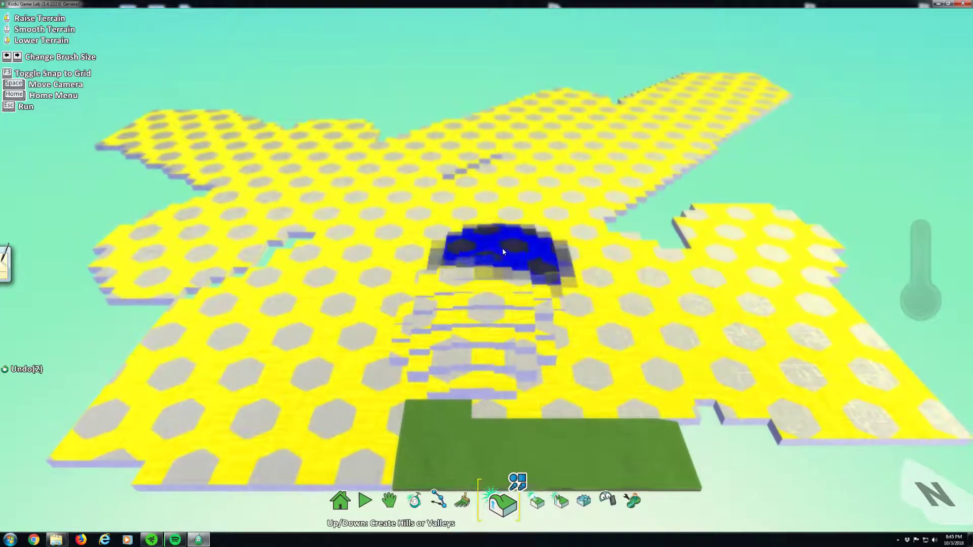
mouse_move(503, 280)
right_mouse_down()
mouse_move(404, 319)
mouse_move(536, 256)
mouse_move(441, 259)
right_mouse_up()
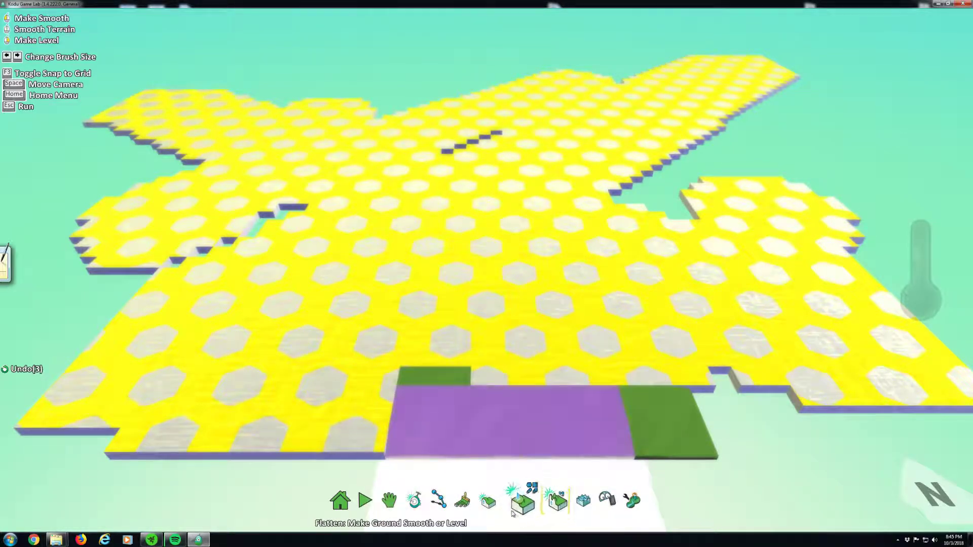
Step: Roughen the terrain into tall spikes in the centre and east, and rugged hilly ground in the west
left_click_drag(515, 300, 515, 300)
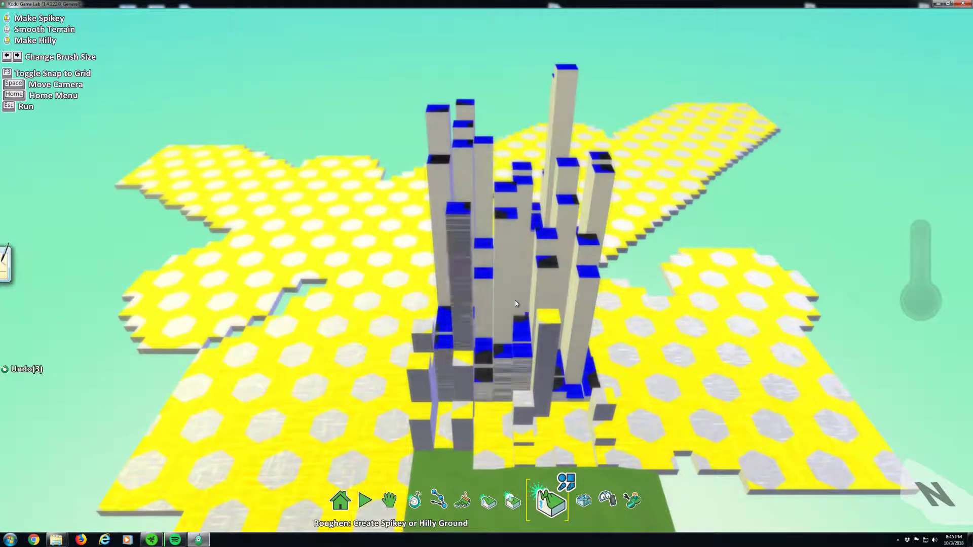
mouse_move(347, 329)
left_mouse_down()
mouse_move(323, 318)
mouse_move(414, 324)
left_mouse_up()
mouse_move(684, 324)
left_mouse_down()
mouse_move(692, 318)
mouse_move(725, 344)
left_mouse_up()
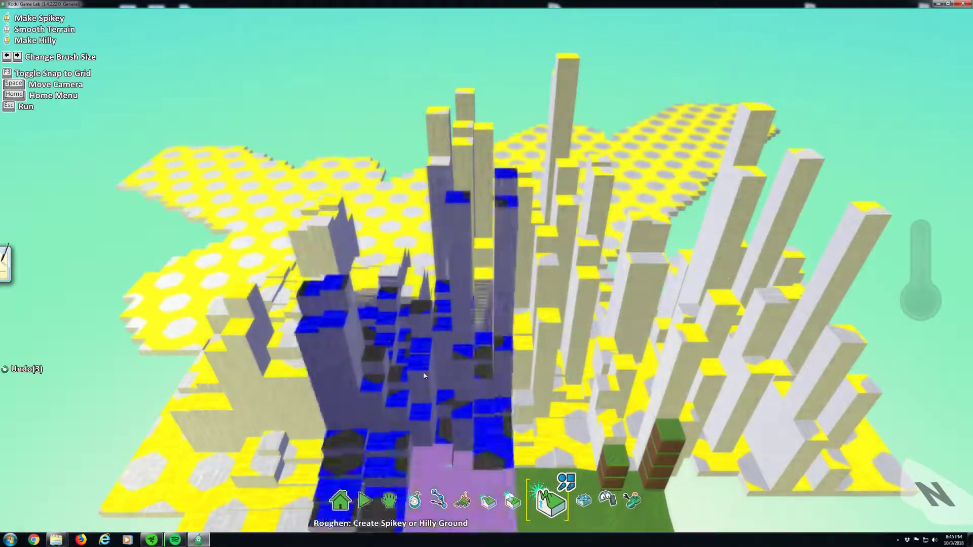
Step: Flatten the roughened spikes and hills toward the front of the terrain
left_click(518, 511)
left_click(517, 518)
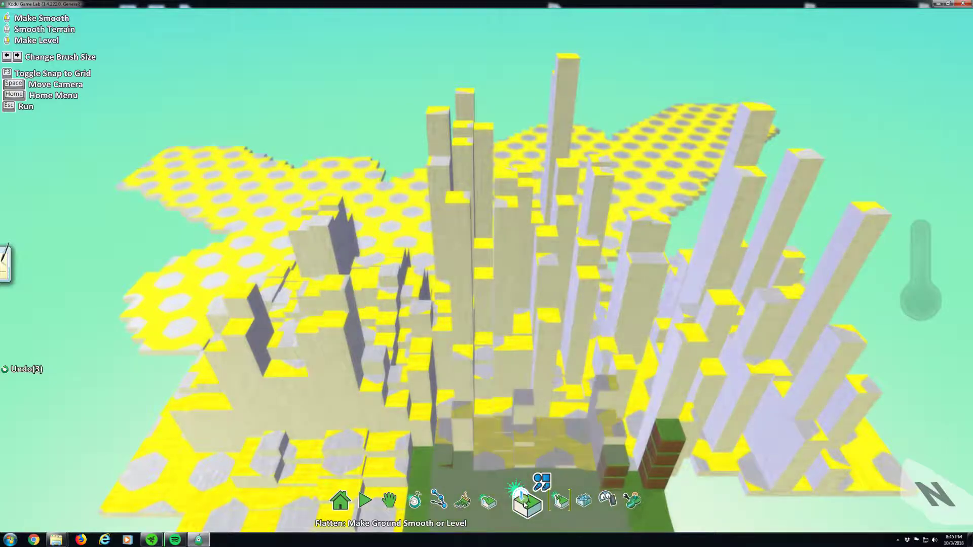
mouse_move(729, 411)
left_mouse_down()
mouse_move(726, 391)
mouse_move(310, 324)
mouse_move(276, 291)
mouse_move(341, 262)
mouse_move(525, 228)
mouse_move(598, 261)
mouse_move(482, 218)
mouse_move(630, 220)
mouse_move(717, 293)
mouse_move(540, 349)
left_mouse_up()
Step: Shrink the ground brush and add a small patch of yellow ground beyond the terrain's west edge
left_click(474, 502)
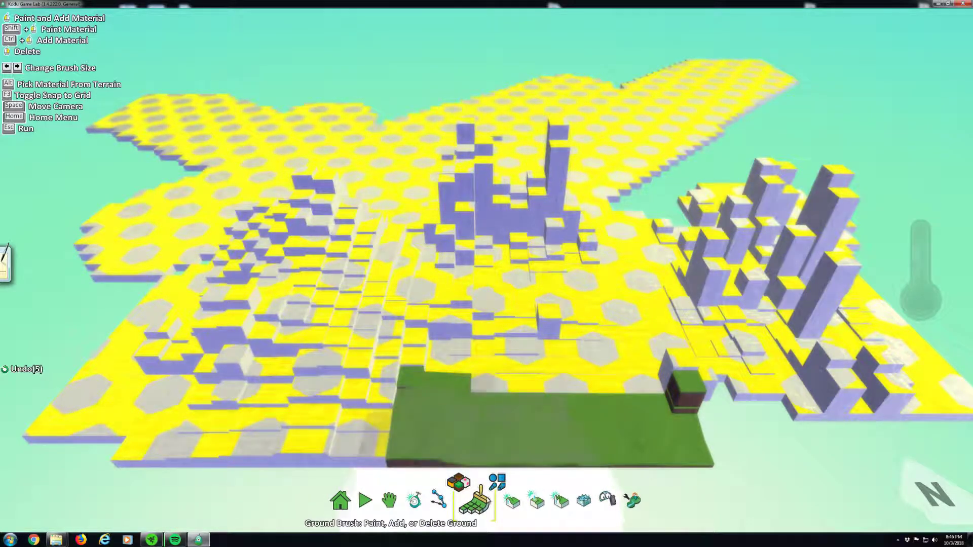
left_click_drag(510, 346, 505, 296)
key("Left")
key("Left")
key("Left")
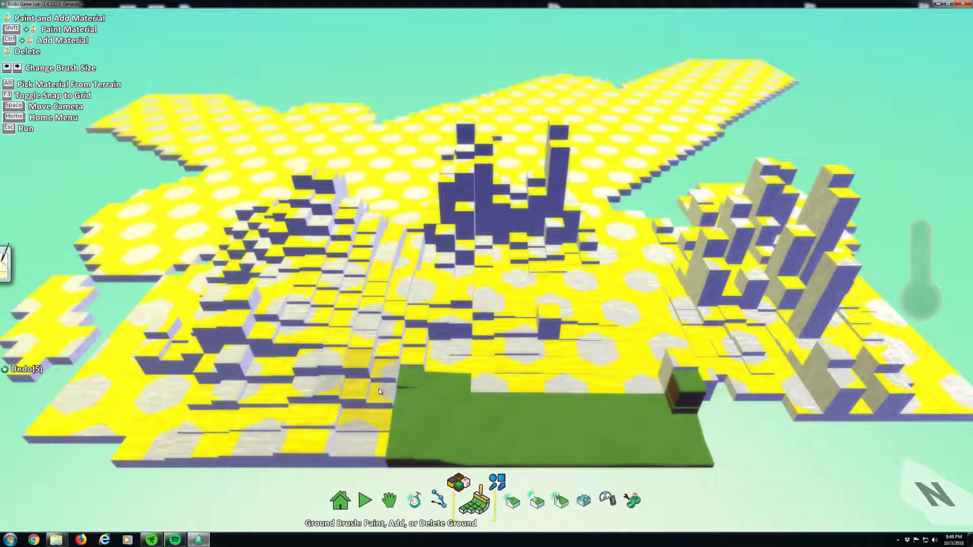
Step: Switch to the Hard round brush, join the western patch to the terrain and paint yellow over most of the remaining green strip
left_click(497, 481)
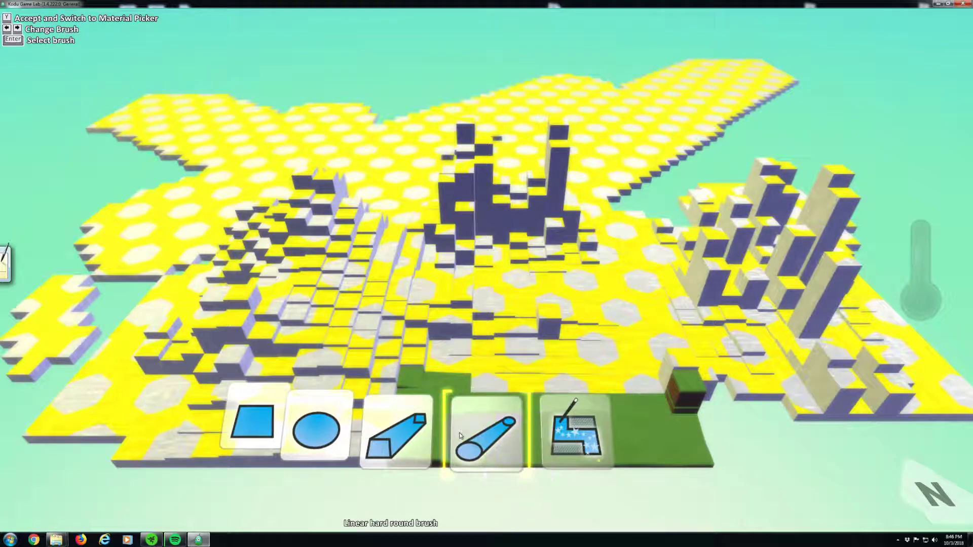
key("Left")
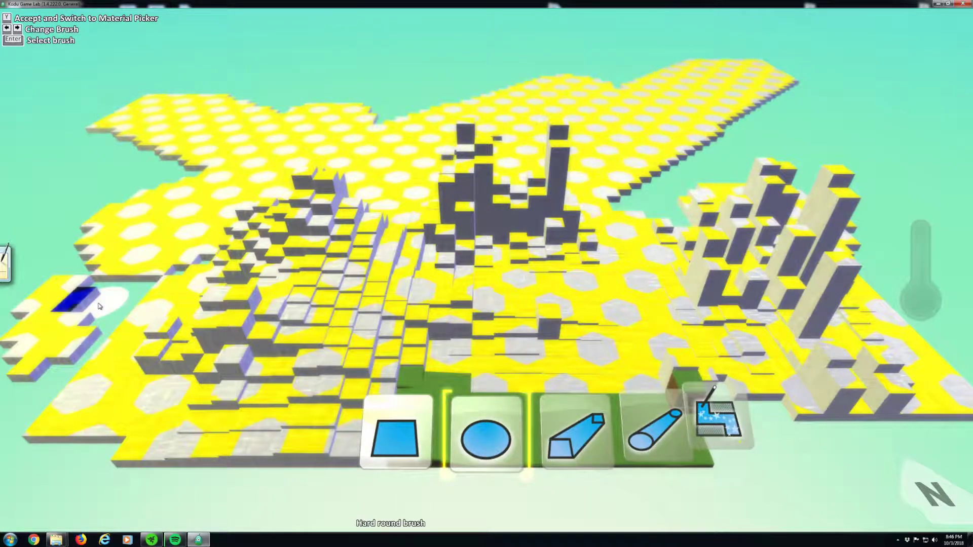
key("Return")
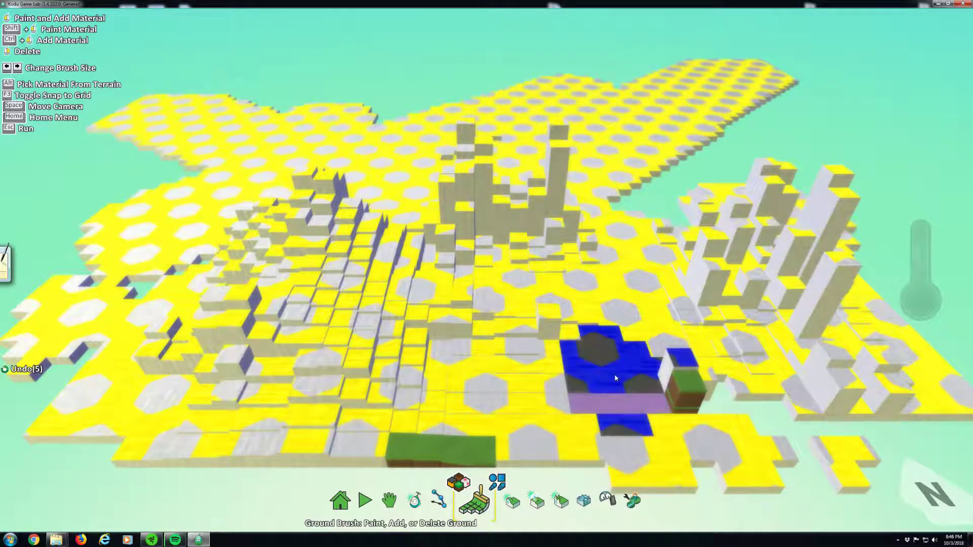
Step: Enlarge the ground brush until it covers the whole terrain and add a huge disc of yellow ground around it
key("Right")
key("Right")
key("Right")
key("Right")
key("Right")
key("Right")
key("Right")
key("Right")
key("Right")
key("Right")
key("Right")
key("Right")
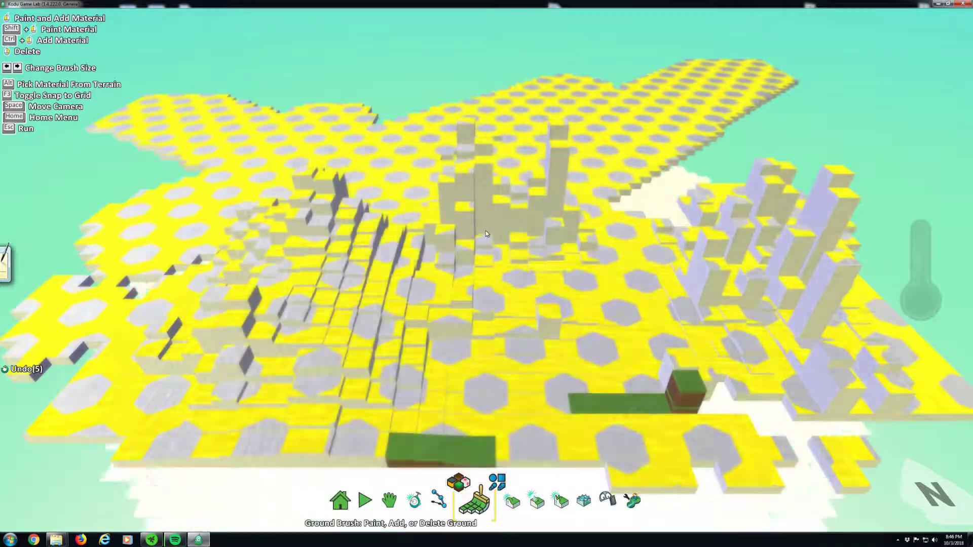
scroll(480, 129, "down", 10)
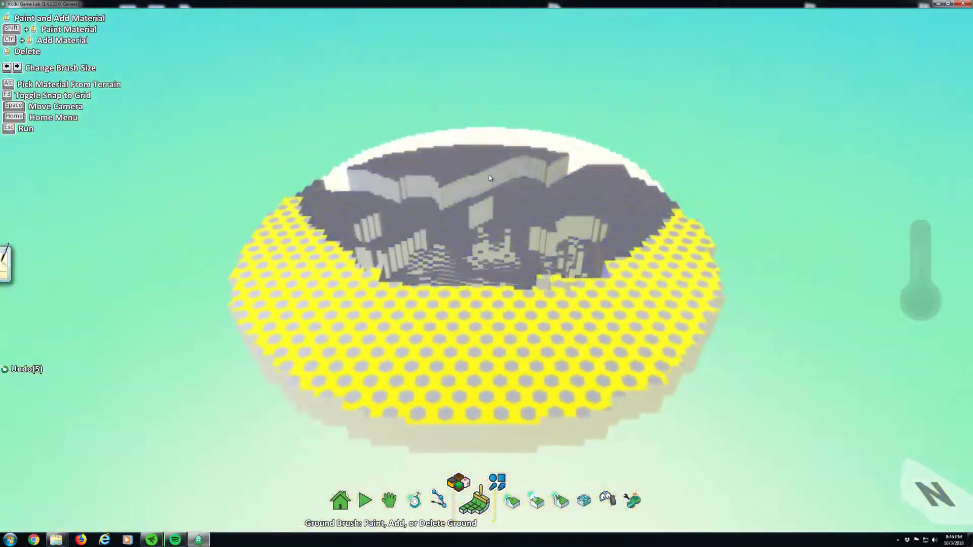
Step: Delete the entire yellow terrain with the huge ground brush
scroll(511, 217, "up", 5)
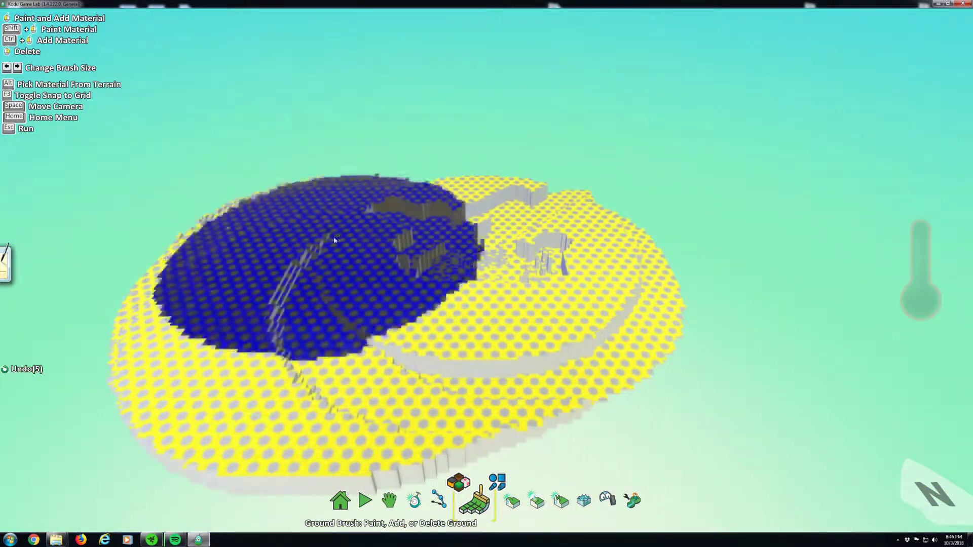
mouse_move(555, 258)
right_mouse_down()
mouse_move(629, 330)
mouse_move(574, 205)
mouse_move(395, 189)
mouse_move(243, 253)
mouse_move(297, 361)
mouse_move(469, 376)
right_mouse_up()
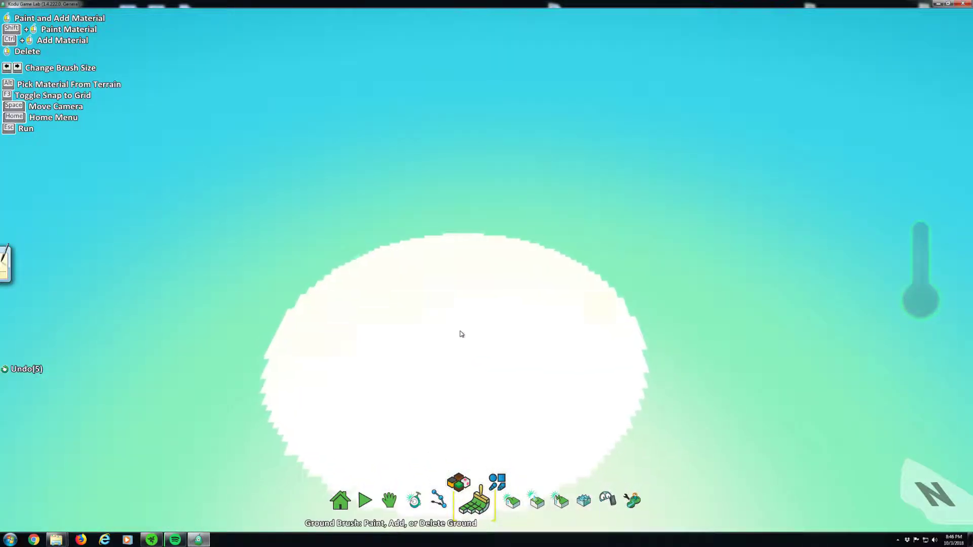
left_click(469, 328)
mouse_move(463, 320)
right_mouse_down()
mouse_move(517, 287)
mouse_move(466, 323)
right_mouse_up()
Step: Shrink the ground brush and add a new round patch of yellow ground in the empty world
key("Left")
key("Left")
key("Left")
key("Left")
key("Left")
right_click(314, 418)
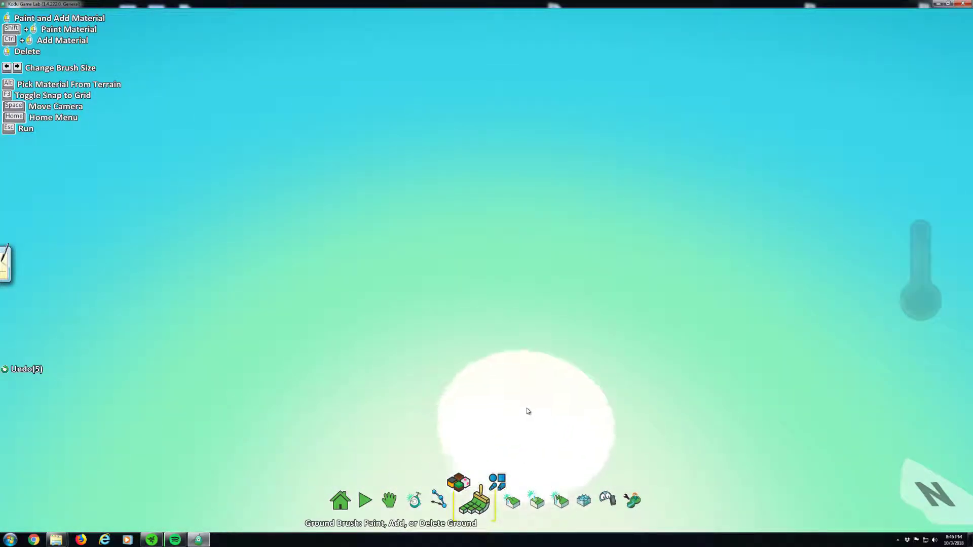
left_click(456, 365)
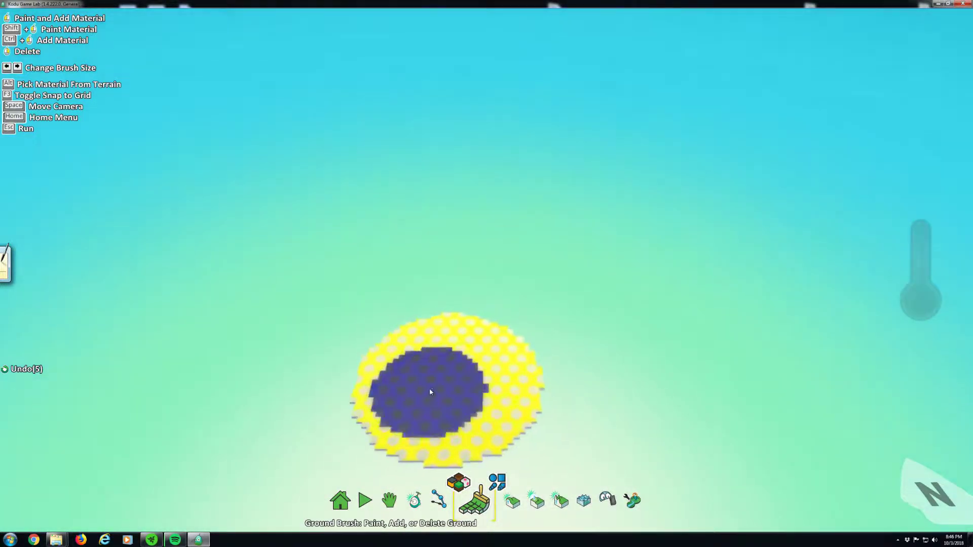
Step: Extend the round yellow patch into a broad, irregular stretch of ground using the same brush
scroll(430, 390, "up", 5)
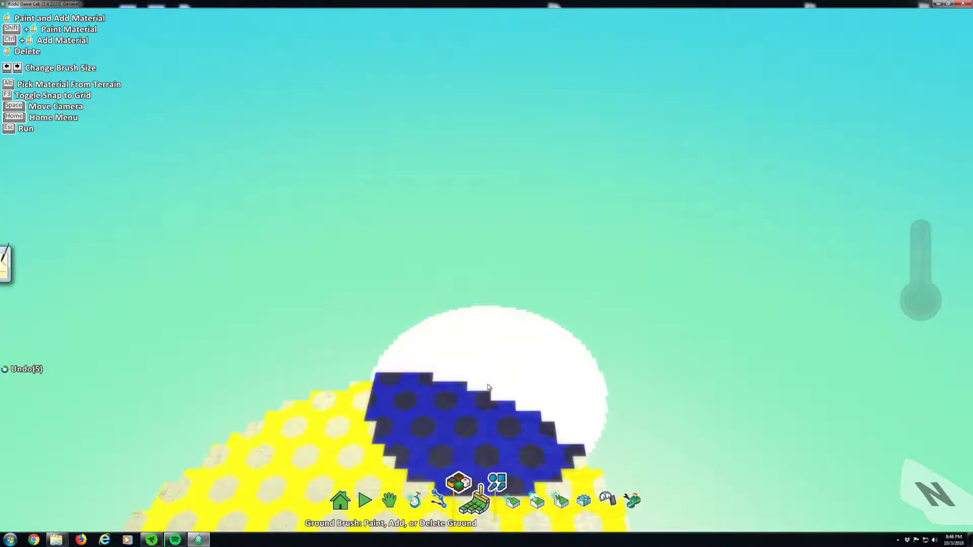
scroll(516, 333, "down", 5)
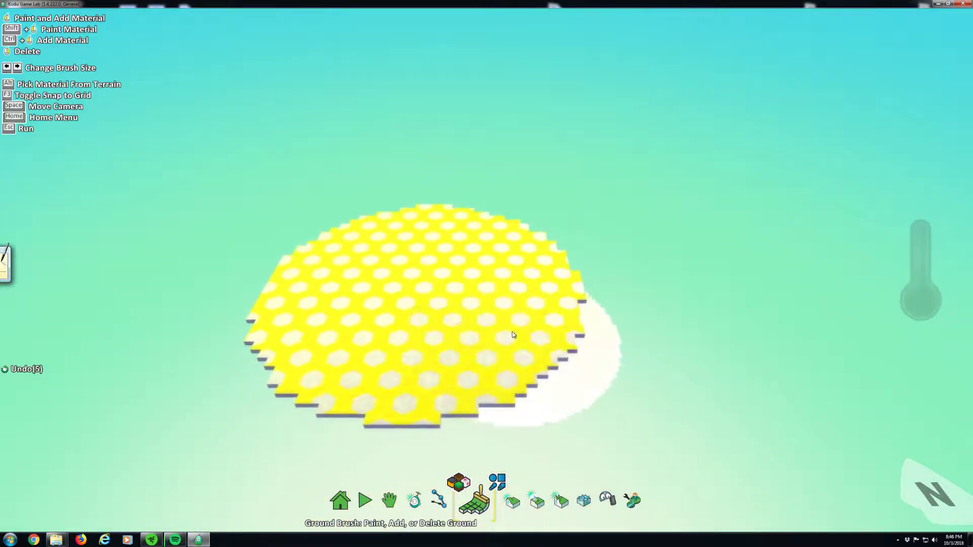
key("a")
key("w")
key("d")
key("s")
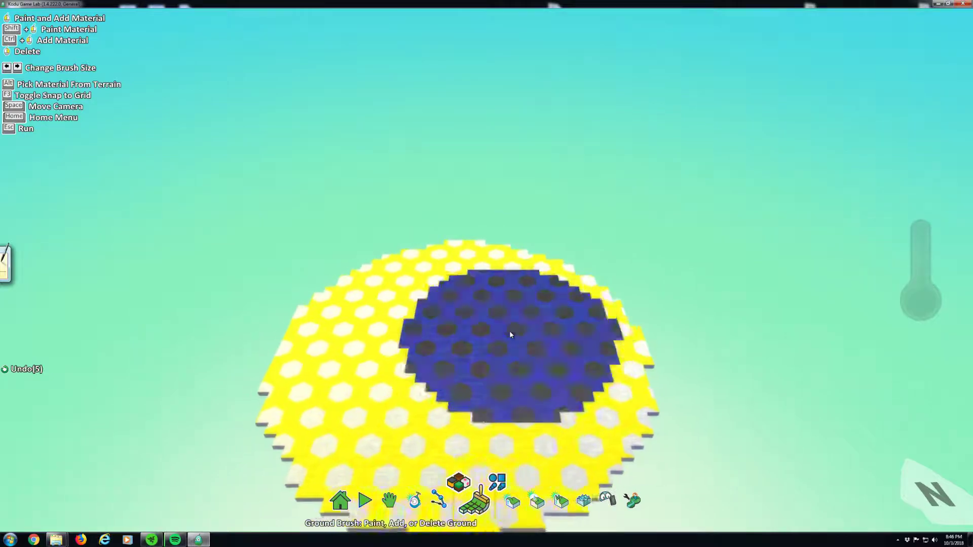
key("a")
key("w")
key("d")
key("s")
mouse_move(671, 352)
left_mouse_down()
mouse_move(568, 262)
mouse_move(343, 236)
mouse_move(287, 251)
left_mouse_up()
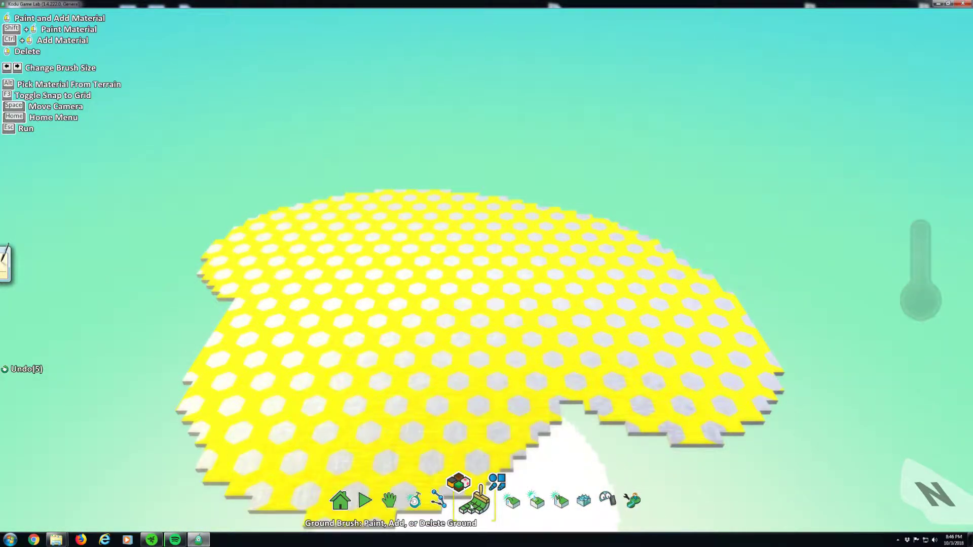
Step: Choose the purple-and-green blotched material and add a round patch of it at the front edge of the yellow ground
left_click(459, 483)
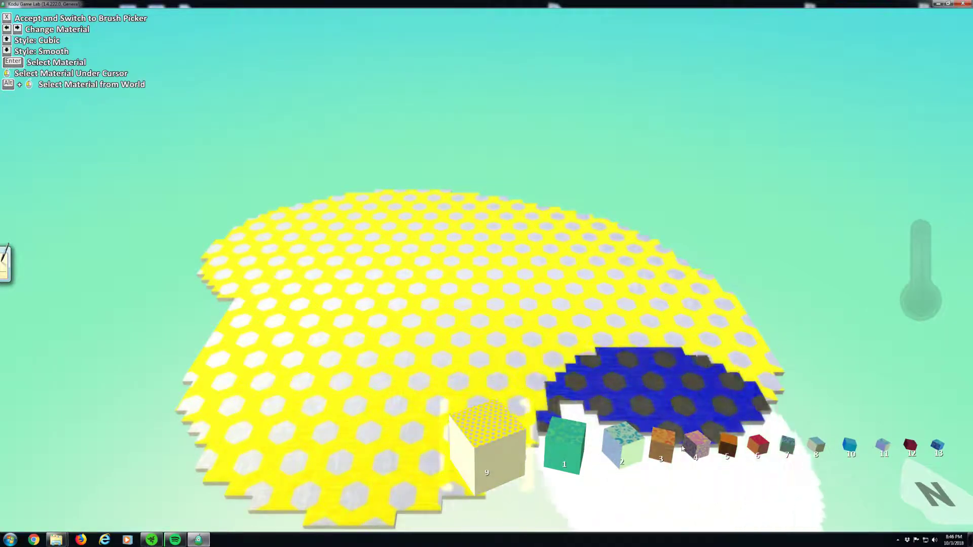
left_click(698, 449)
left_click(483, 458)
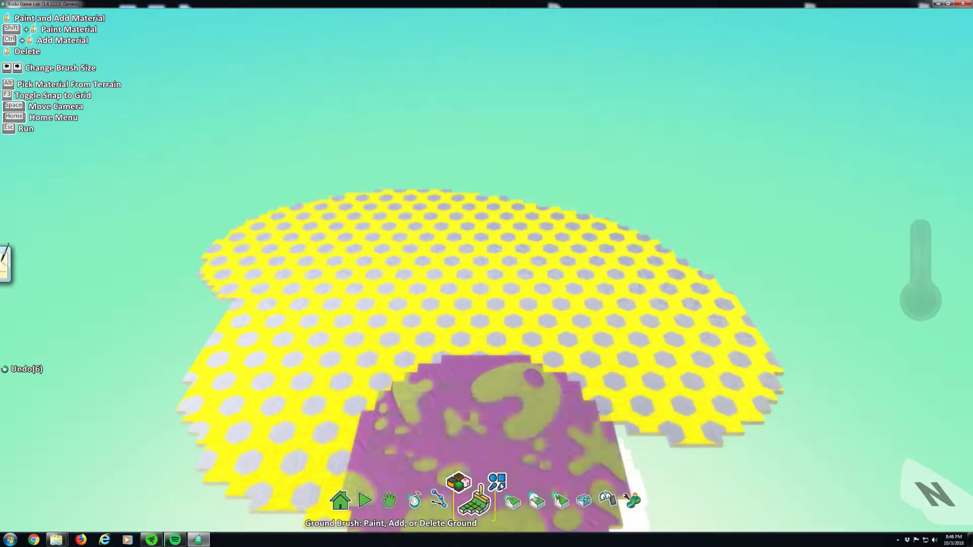
Step: Switch to the Square brush and paint a rectangular purple strip across the far part of the yellow ground
left_click(499, 483)
key("Left")
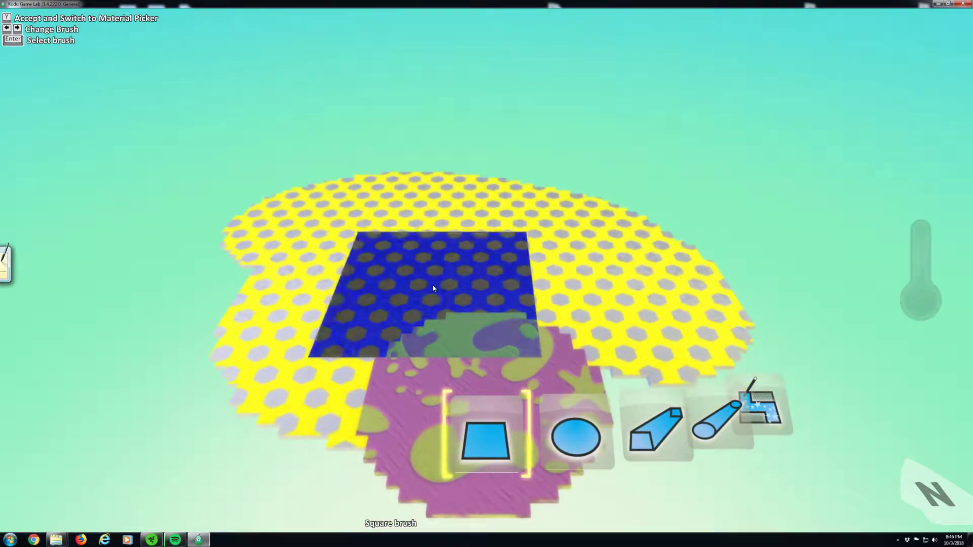
key("Return")
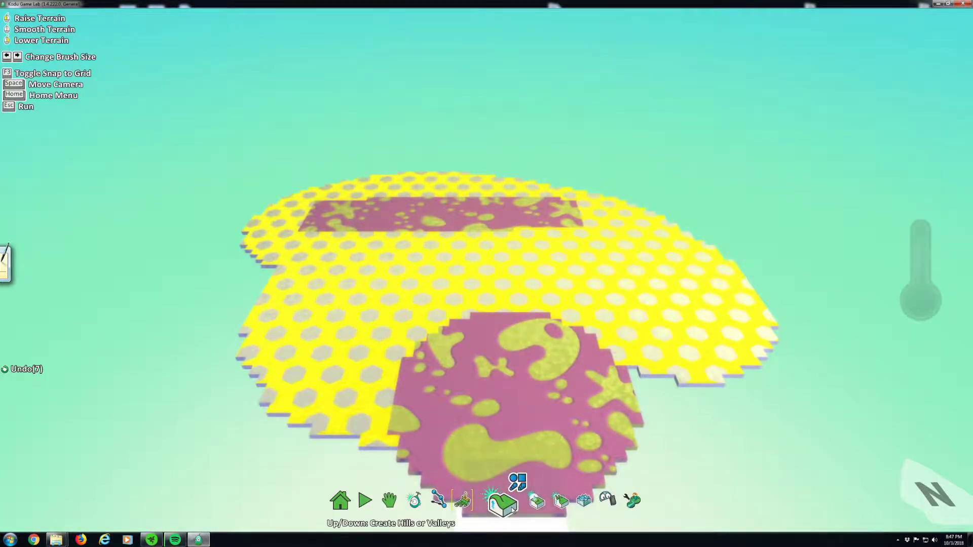
Step: Set the Up/Down tool to the Magic brush, and raise and lower the front purple patch and the yellow ground
left_click(517, 489)
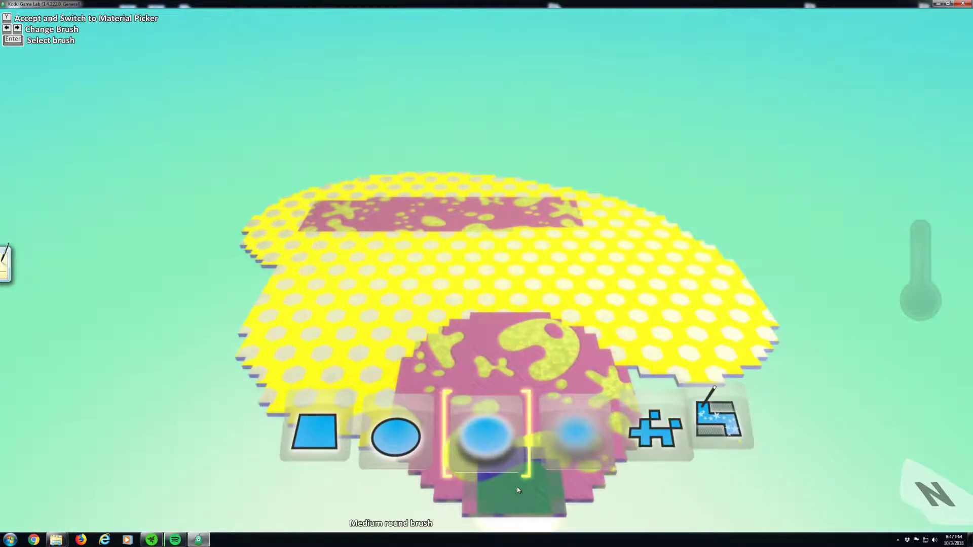
left_click(718, 423)
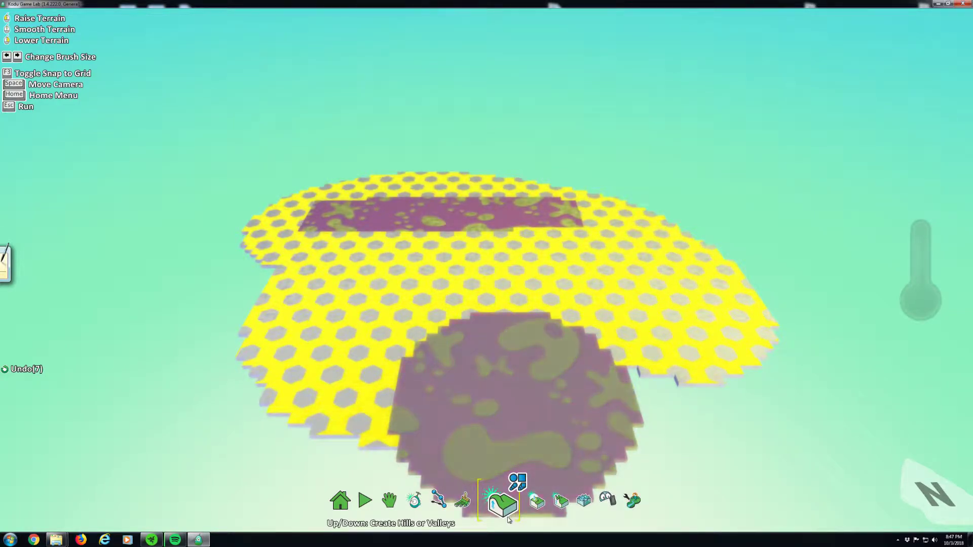
left_click_drag(498, 375, 502, 368)
mouse_move(503, 369)
right_mouse_down()
mouse_move(545, 369)
mouse_move(540, 388)
right_mouse_up()
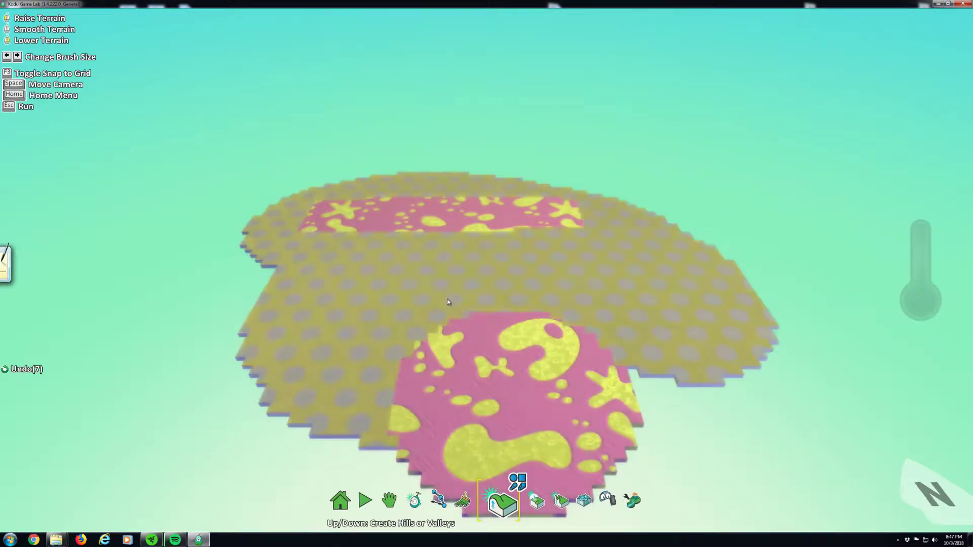
left_click_drag(383, 262, 379, 348)
right_click_drag(378, 348, 376, 349)
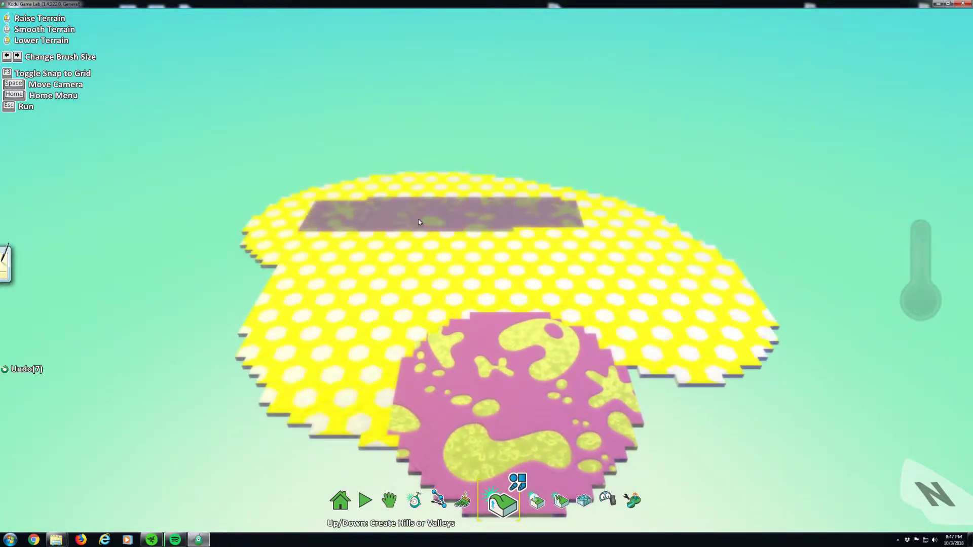
Step: Raise and lower the far purple strip and the front purple patch again with the Magic brush
left_click_drag(418, 221, 428, 209)
right_click_drag(430, 211, 431, 218)
left_click(505, 507)
left_click_drag(515, 396, 515, 377)
right_click_drag(515, 377, 515, 378)
mouse_move(441, 219)
left_mouse_down()
mouse_move(457, 219)
mouse_move(455, 203)
mouse_move(464, 206)
left_mouse_up()
right_click_drag(464, 205, 464, 208)
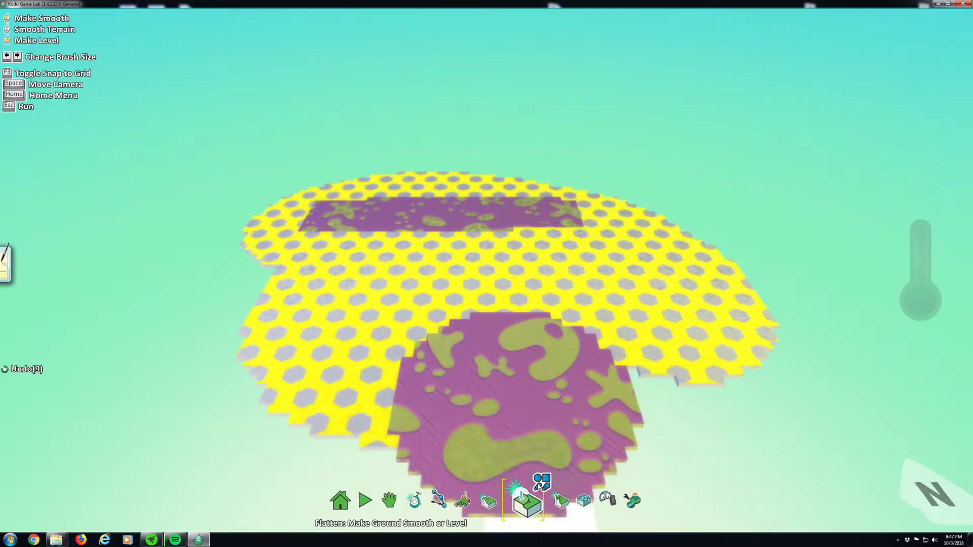
Step: Set the Flatten and Roughen tools to the Magic brush and make the purple strip, yellow ground and front patch spikey
left_click(539, 485)
left_click(657, 420)
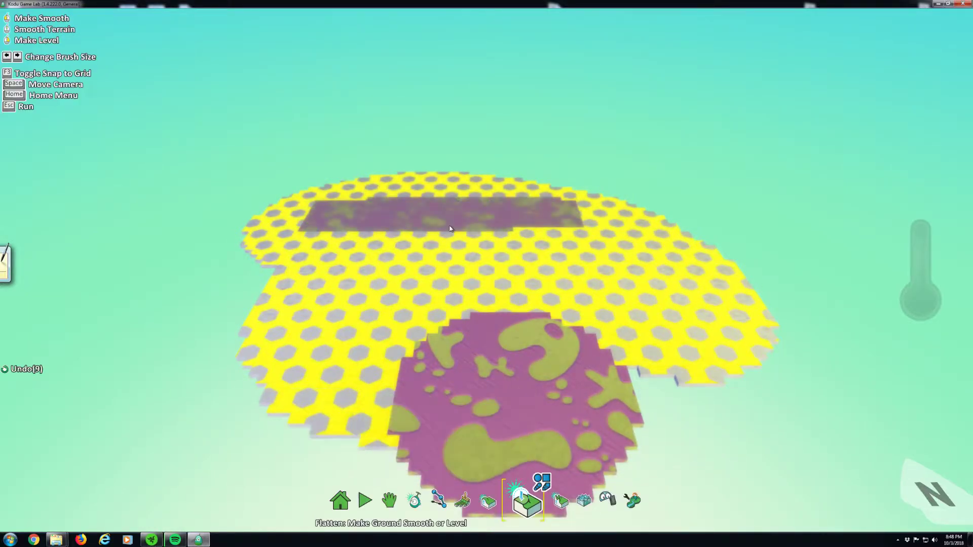
left_click(563, 482)
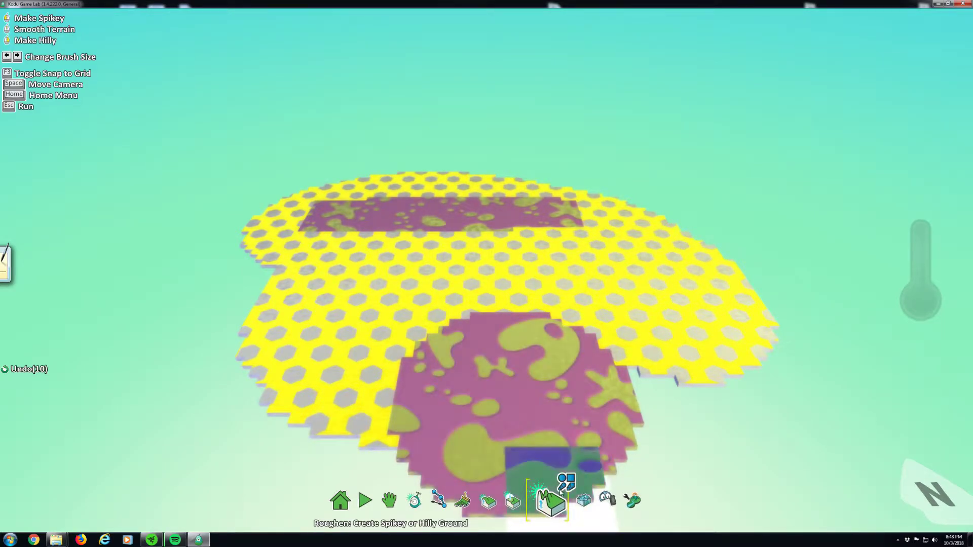
left_click(635, 434)
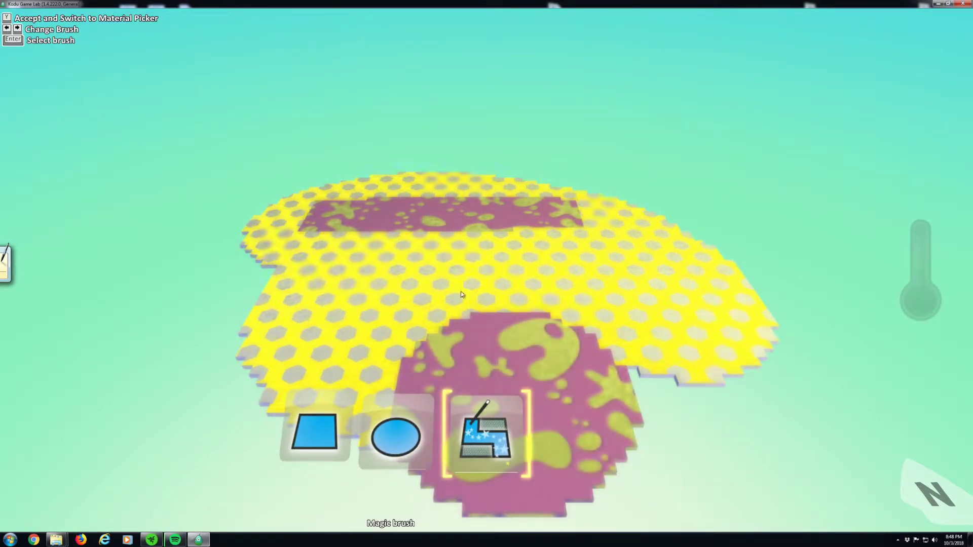
mouse_move(431, 214)
left_mouse_down()
mouse_move(654, 275)
mouse_move(618, 340)
mouse_move(522, 365)
mouse_move(513, 358)
left_mouse_up()
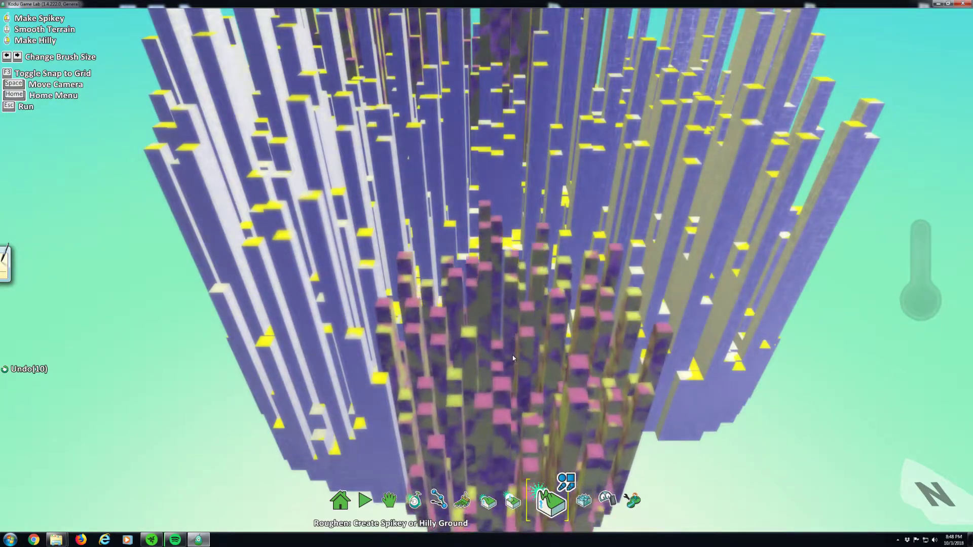
Step: Smooth the spikes on the front patch, yellow ground and far purple strip with the Flatten tool
scroll(609, 312, "down", 6)
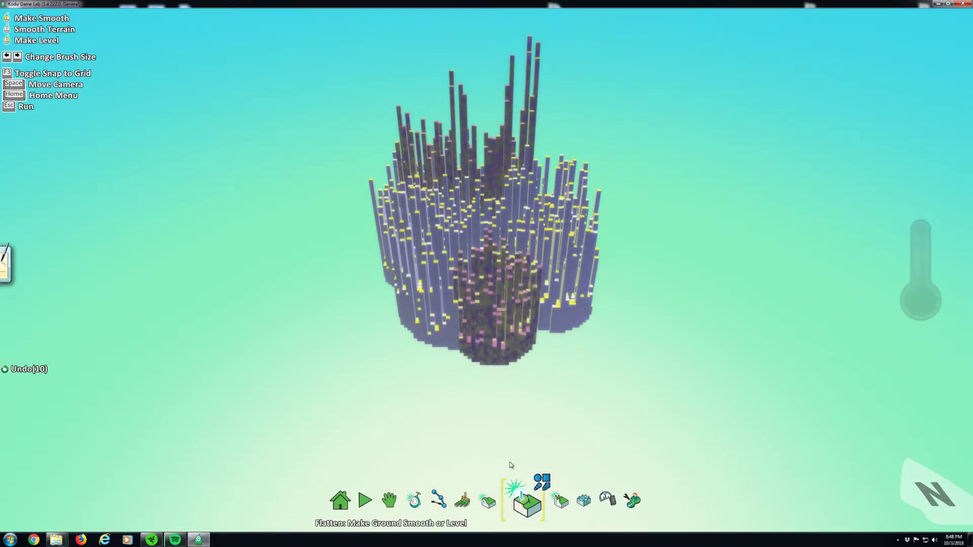
mouse_move(491, 318)
left_mouse_down()
mouse_move(422, 262)
mouse_move(467, 295)
left_mouse_up()
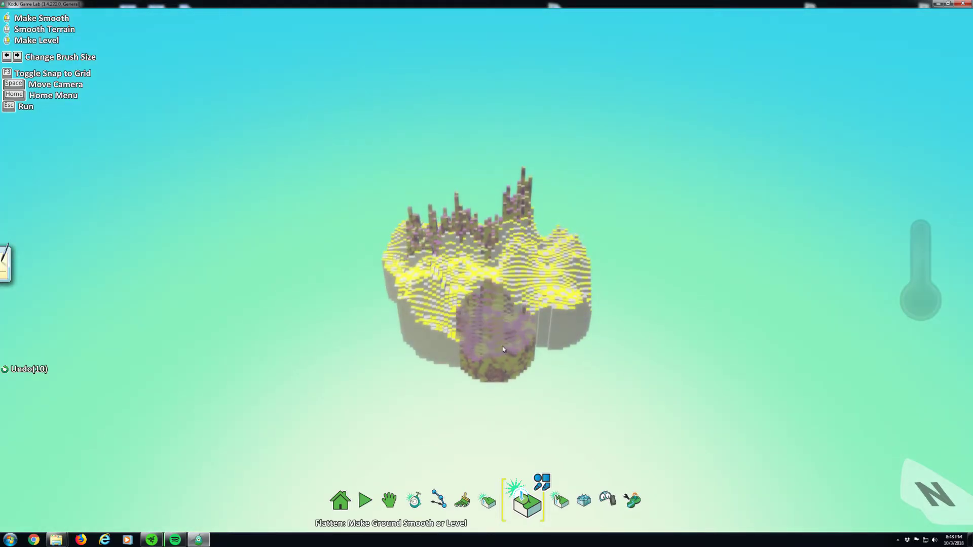
scroll(493, 327, "up", 10)
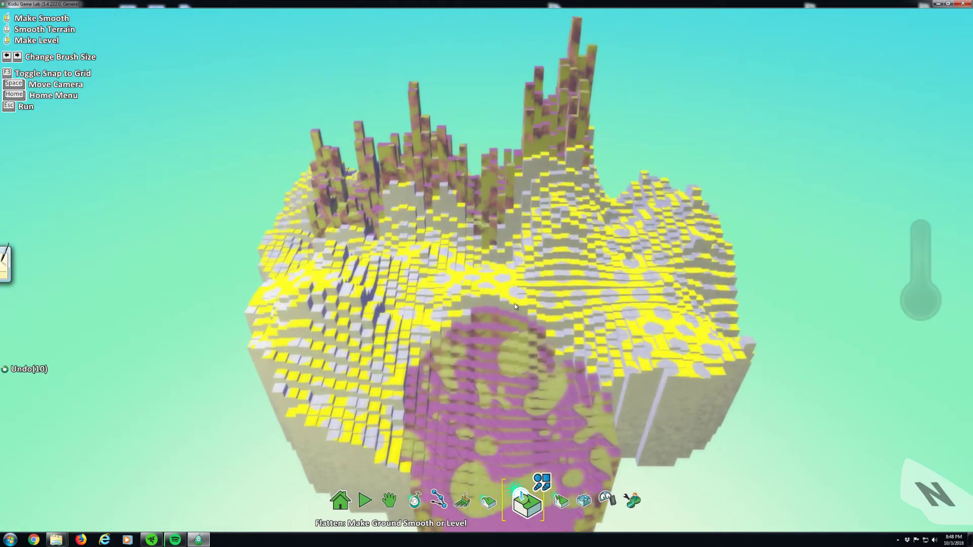
mouse_move(386, 181)
left_mouse_down()
mouse_move(521, 397)
mouse_move(552, 418)
mouse_move(463, 225)
mouse_move(357, 174)
mouse_move(335, 200)
left_mouse_up()
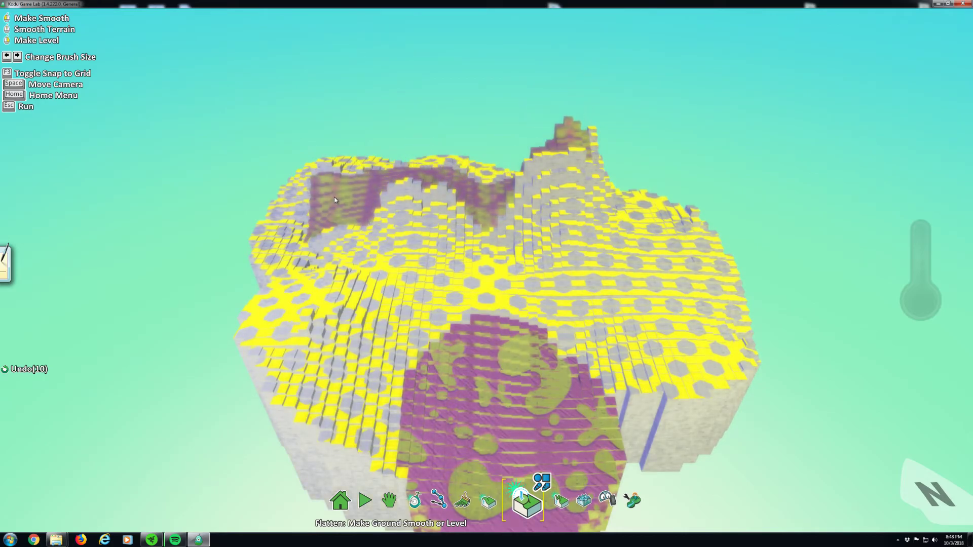